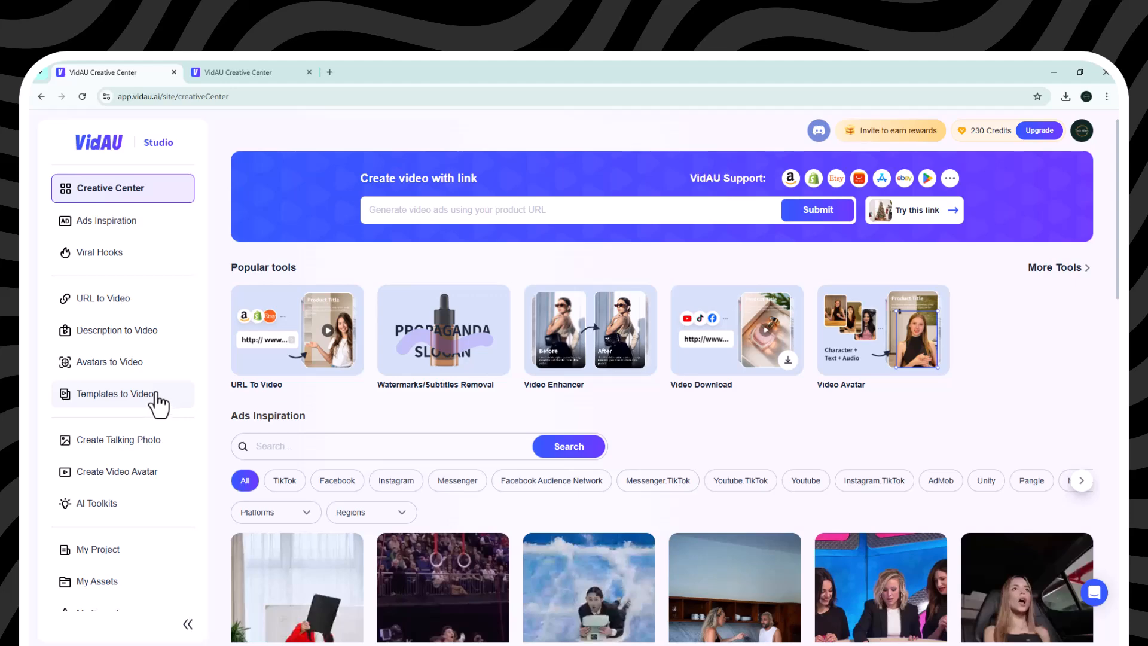
# Step: Start a URL-to-video project from the sample Amazon makeup bag product
pyautogui.click(108, 305)
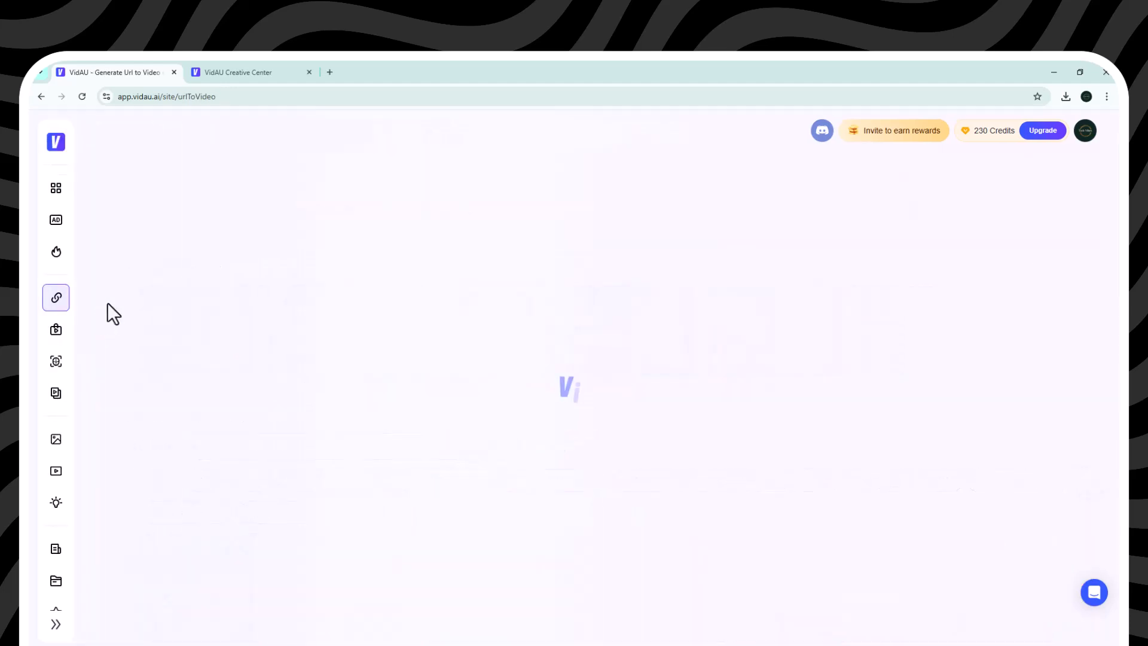
pyautogui.click(448, 309)
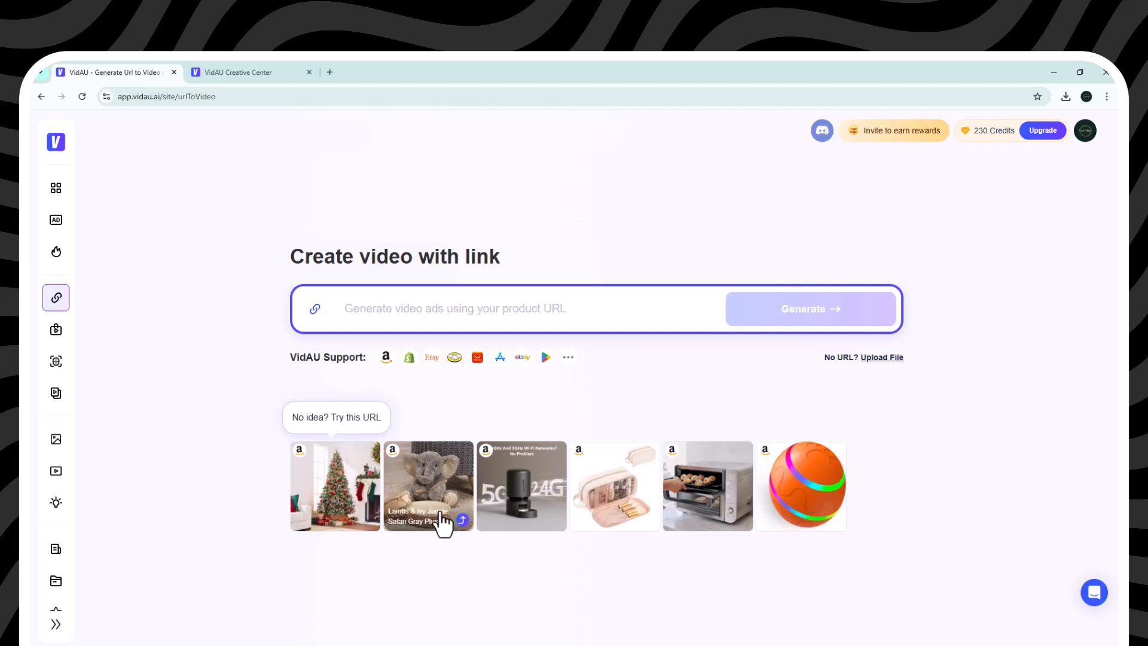
pyautogui.click(647, 524)
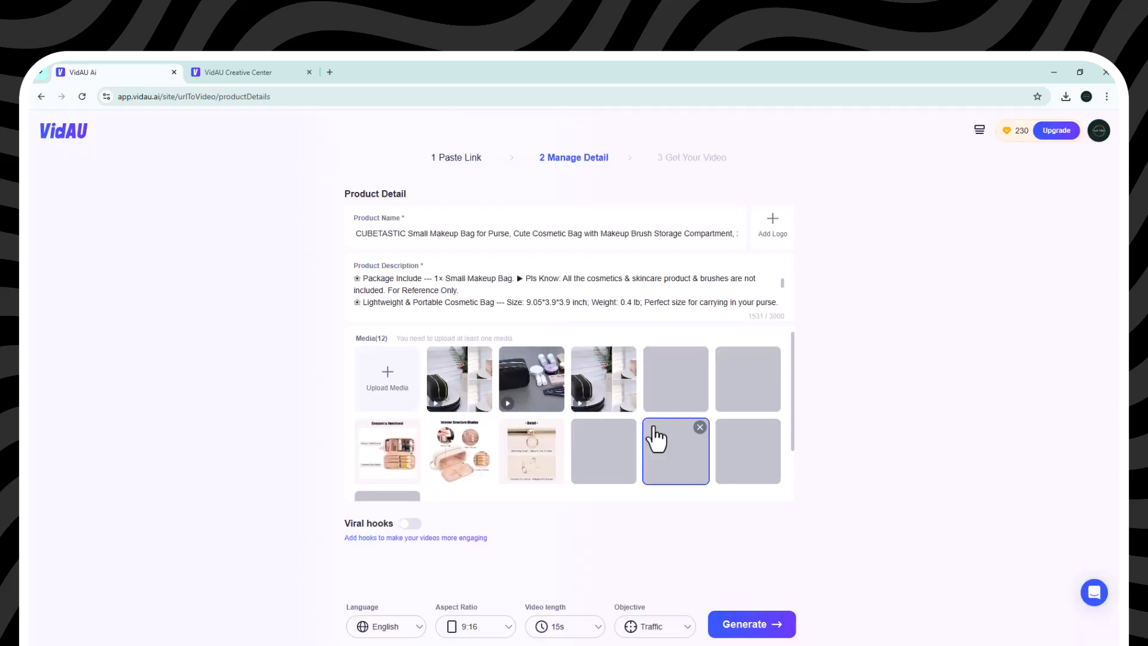
# Step: Turn on viral hooks with the first hook clip selected and generate the makeup bag video previews
pyautogui.scroll(-1, 656, 440)
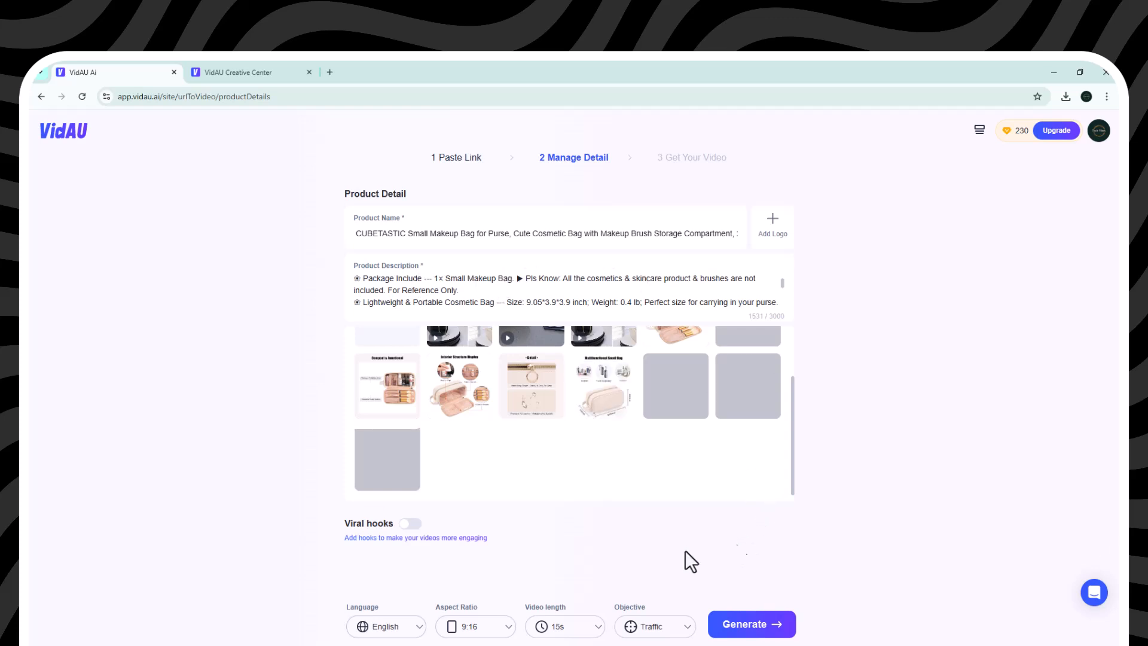
pyautogui.click(409, 525)
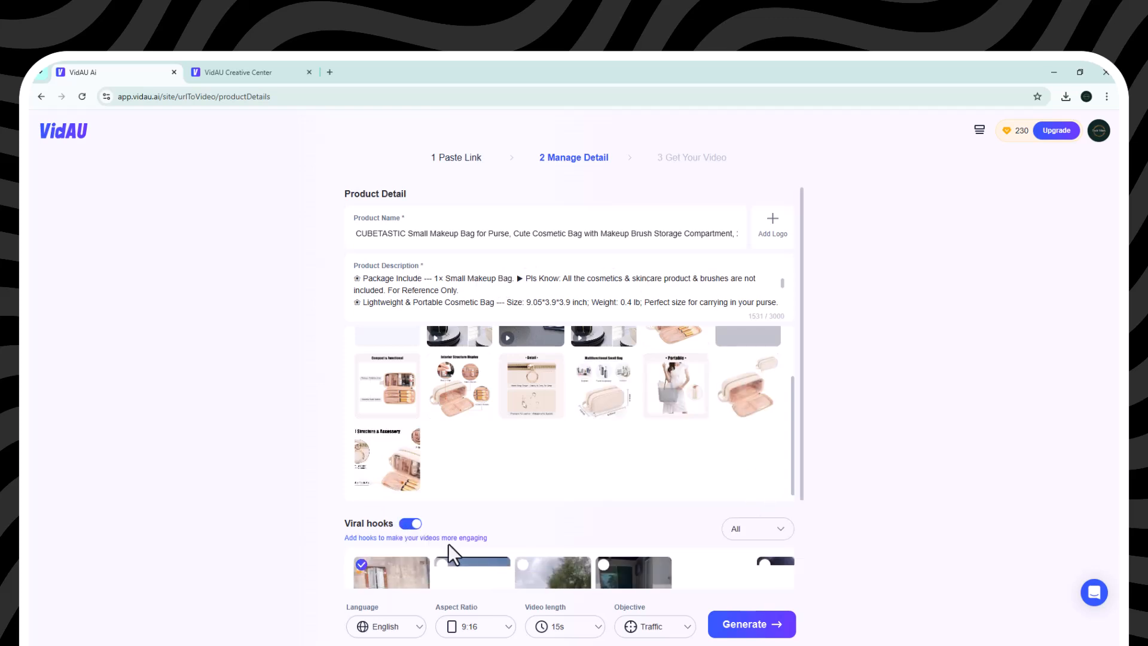
pyautogui.scroll(-2, 564, 539)
pyautogui.click(362, 454)
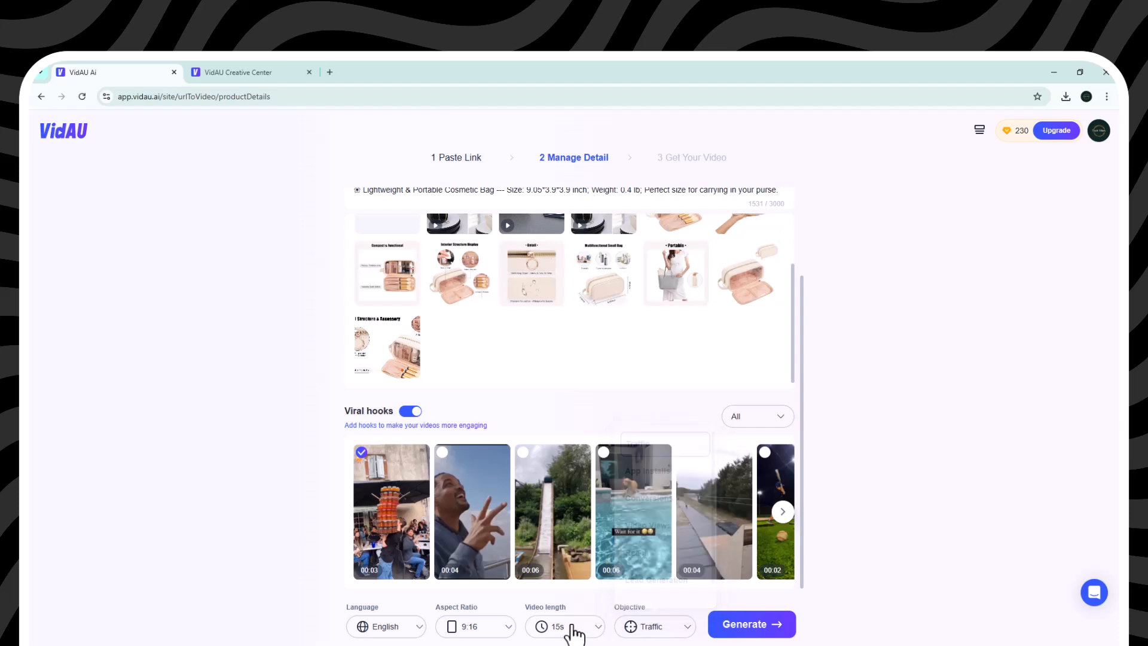
pyautogui.moveTo(378, 633)
pyautogui.click(745, 624)
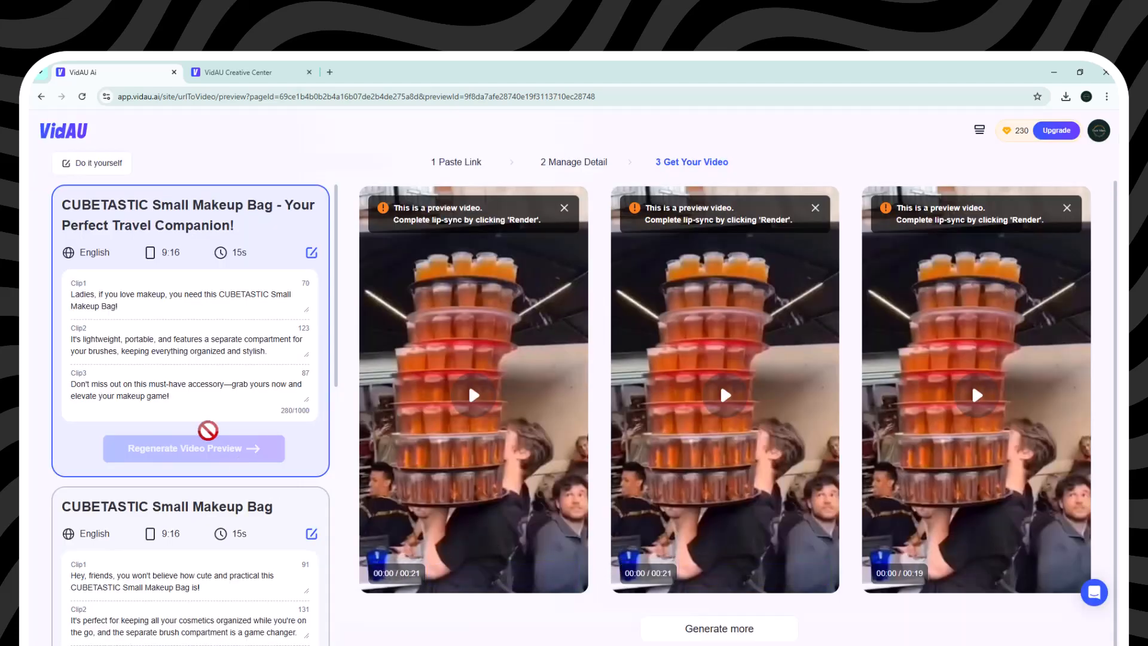
# Step: Review the generated scripts and video previews, and open the second preview for editing
pyautogui.scroll(-6, 228, 419)
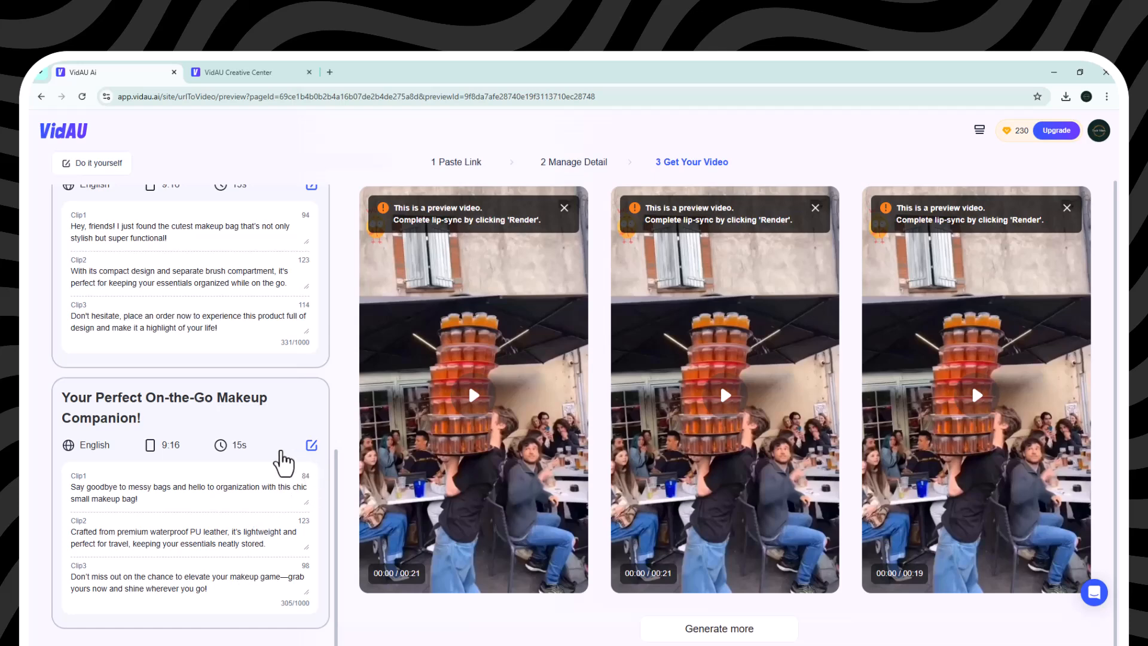
pyautogui.scroll(12, 257, 446)
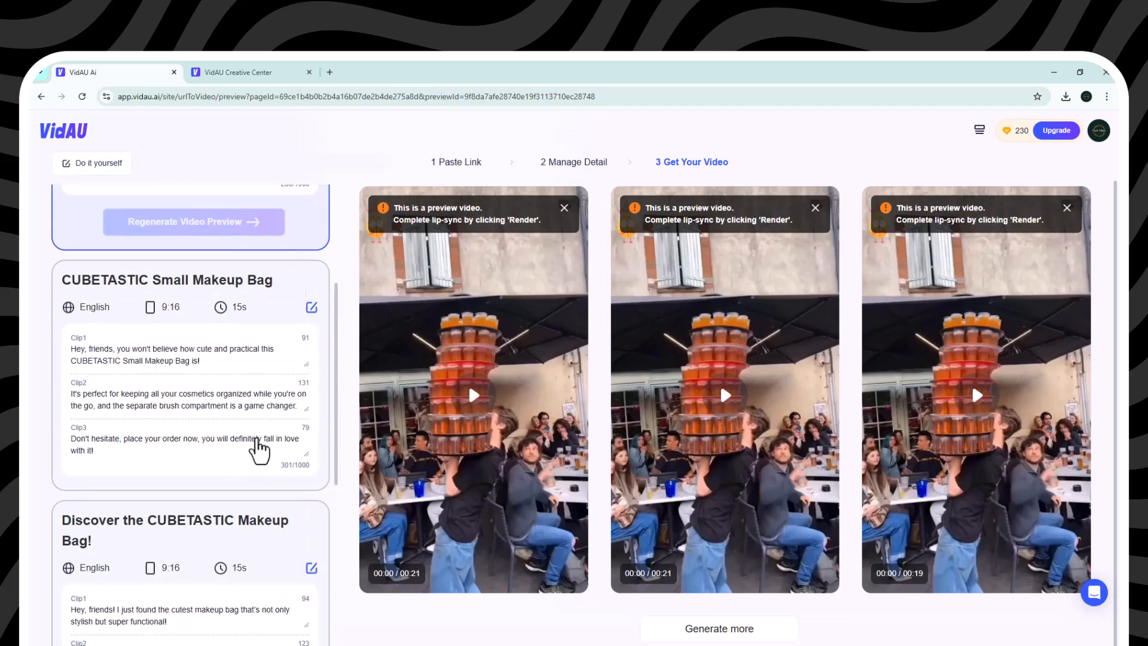
pyautogui.scroll(-7, 243, 398)
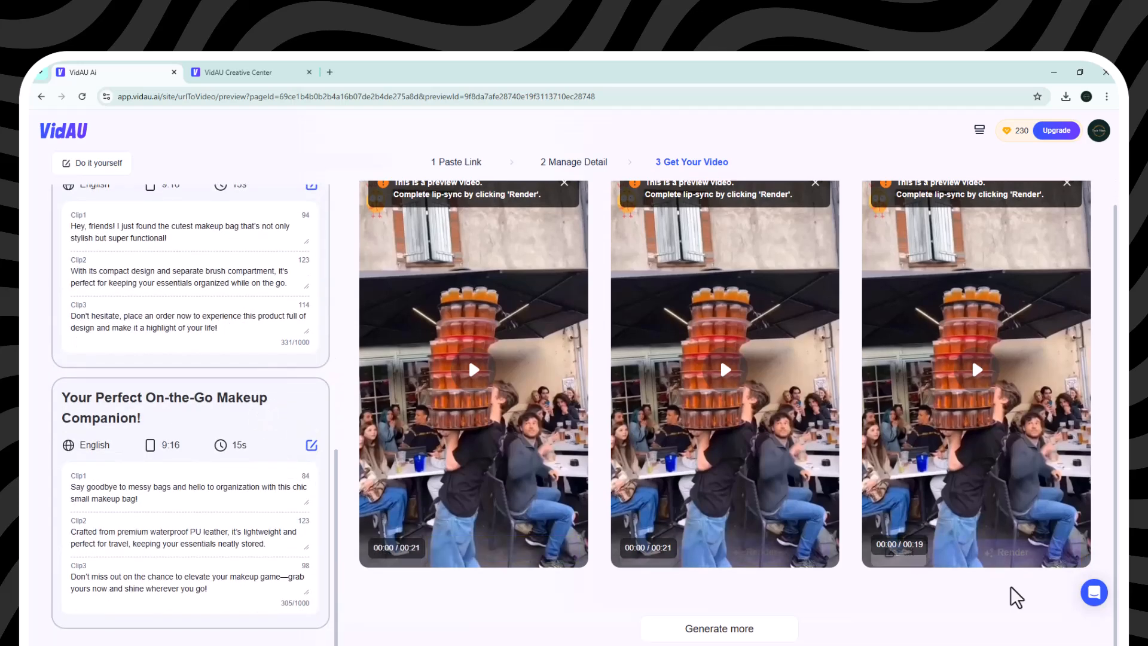
pyautogui.moveTo(967, 429)
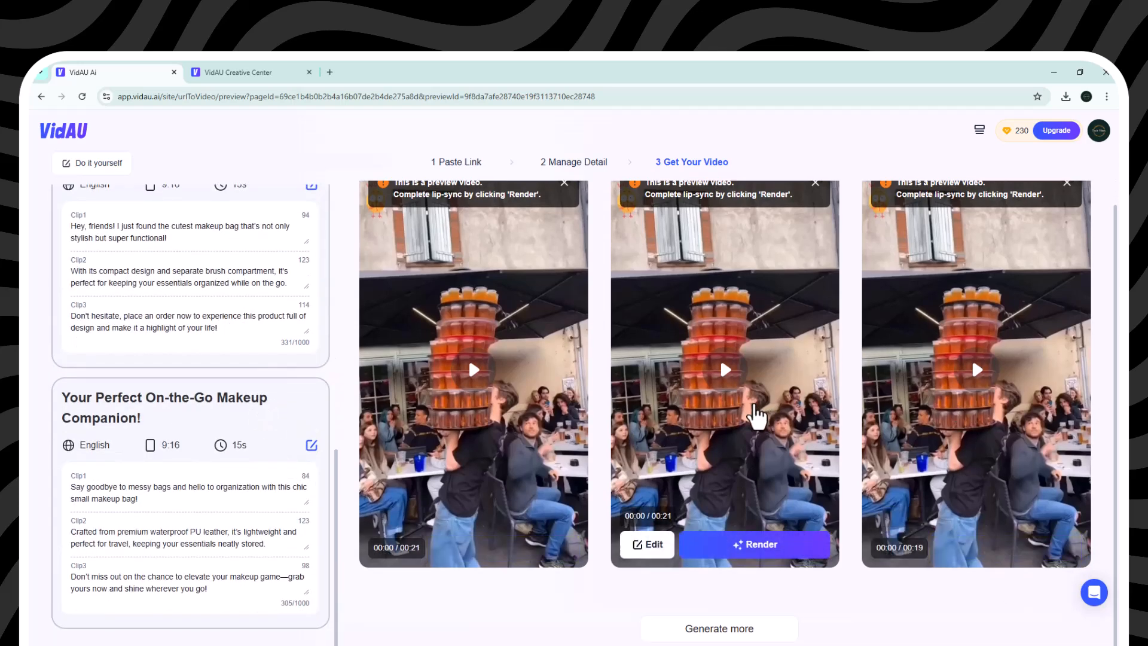
pyautogui.moveTo(487, 462)
pyautogui.click(656, 546)
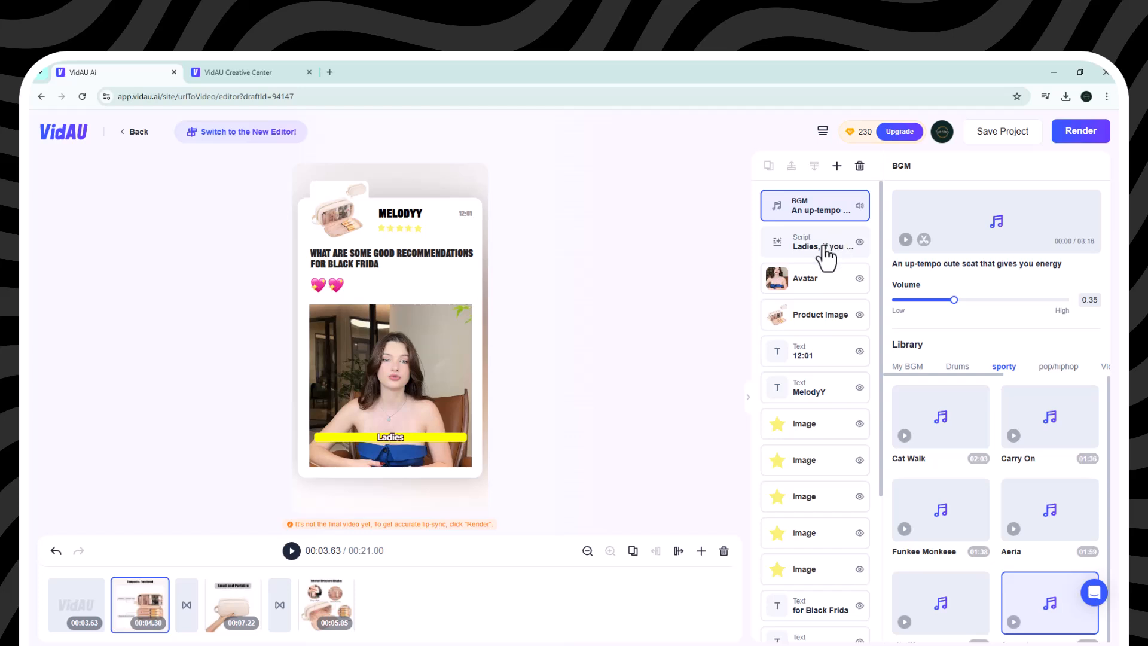
# Step: Set the script captions' animation to Color
pyautogui.click(824, 247)
pyautogui.scroll(-5, 1003, 365)
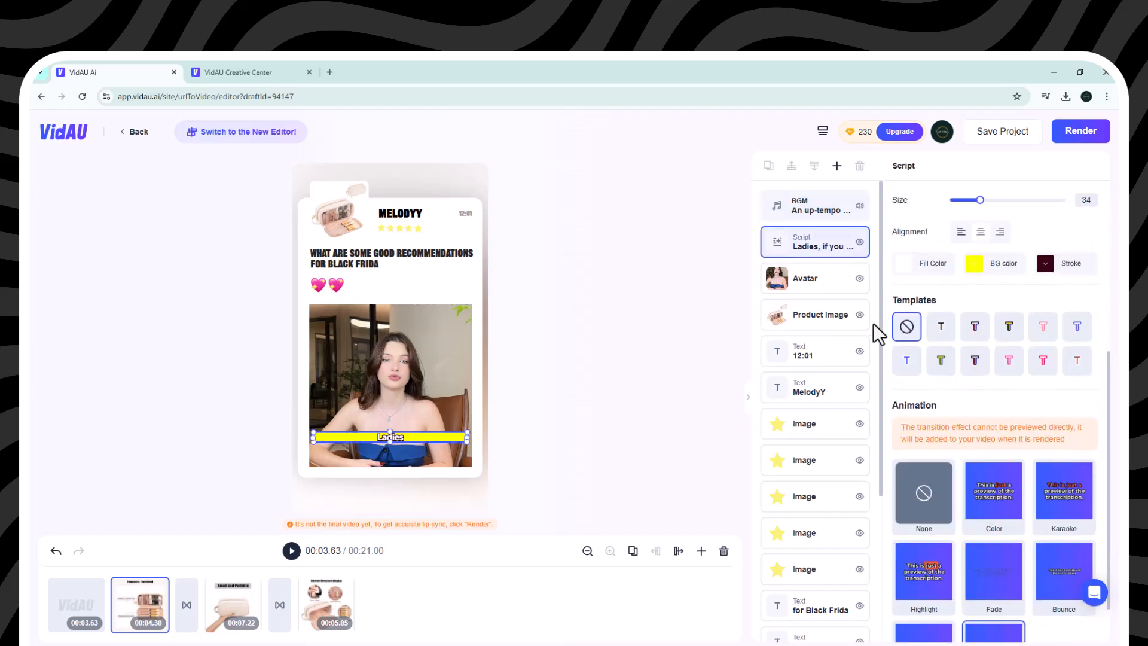
pyautogui.scroll(-1, 984, 422)
pyautogui.click(987, 427)
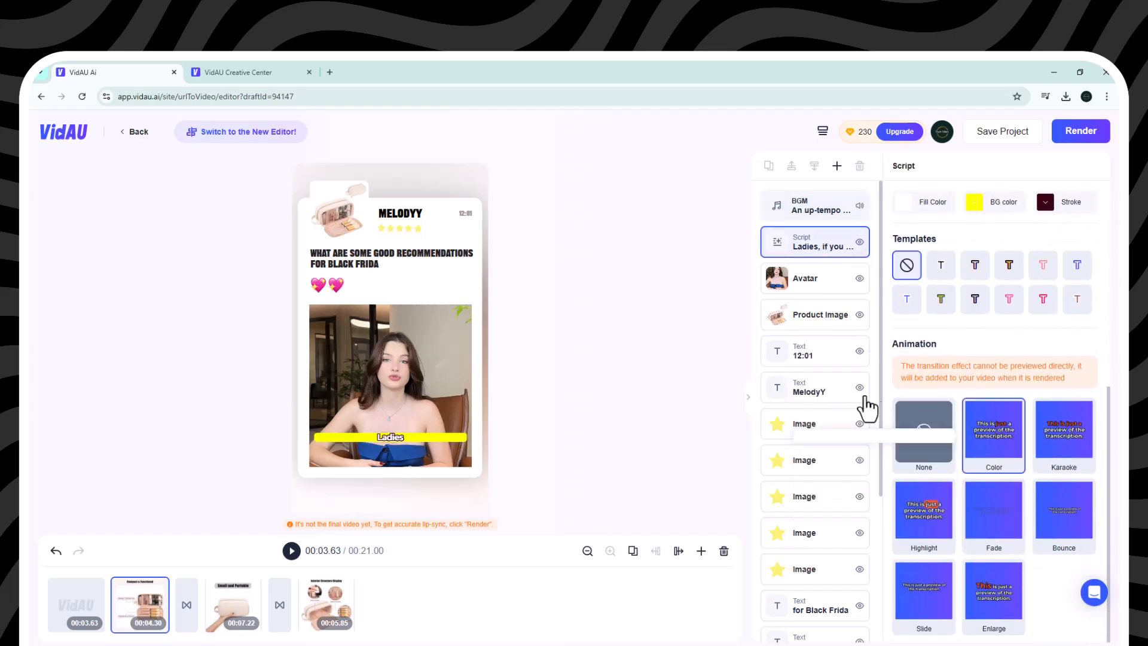
# Step: Check the avatar settings and the script, and render the makeup bag video
pyautogui.click(816, 294)
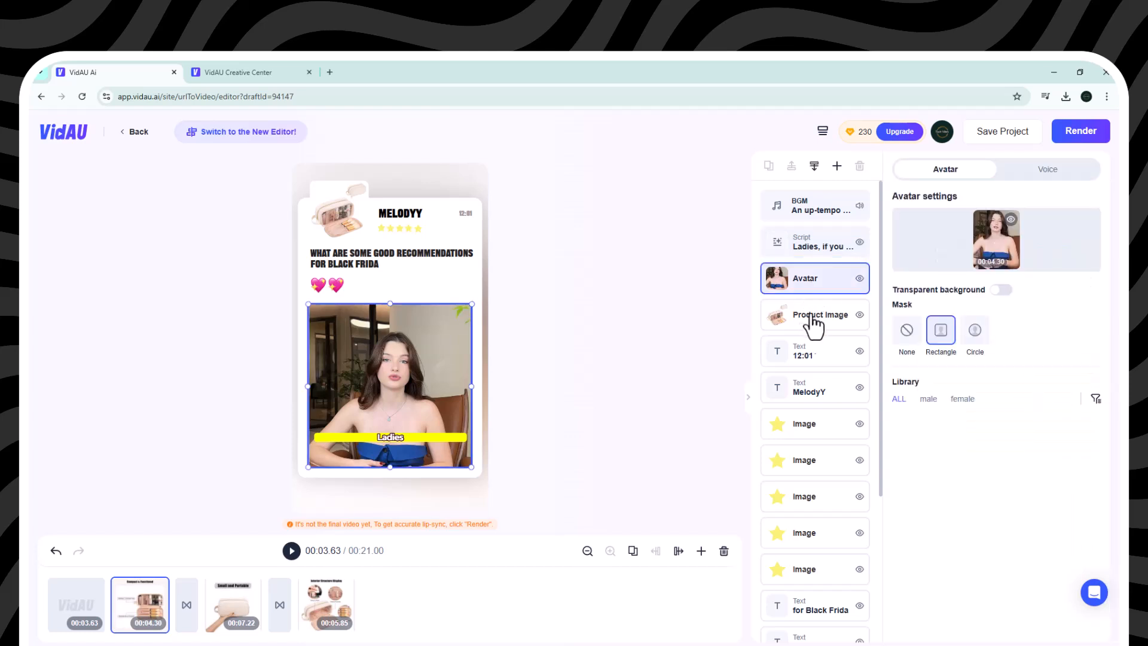
pyautogui.click(815, 242)
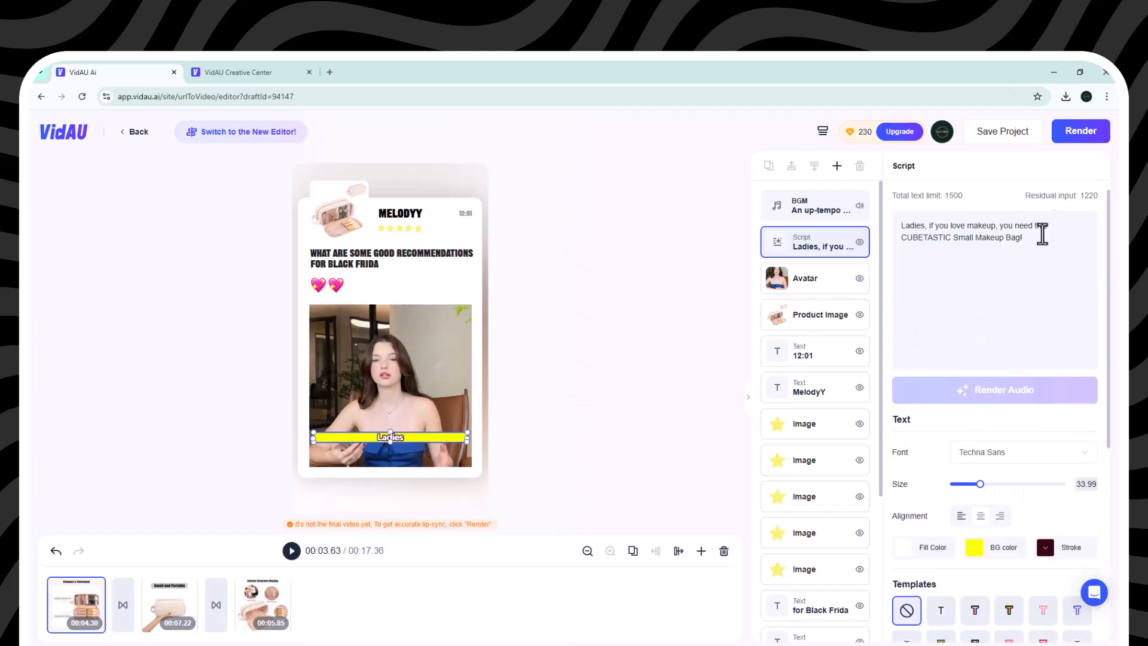
pyautogui.click(1085, 134)
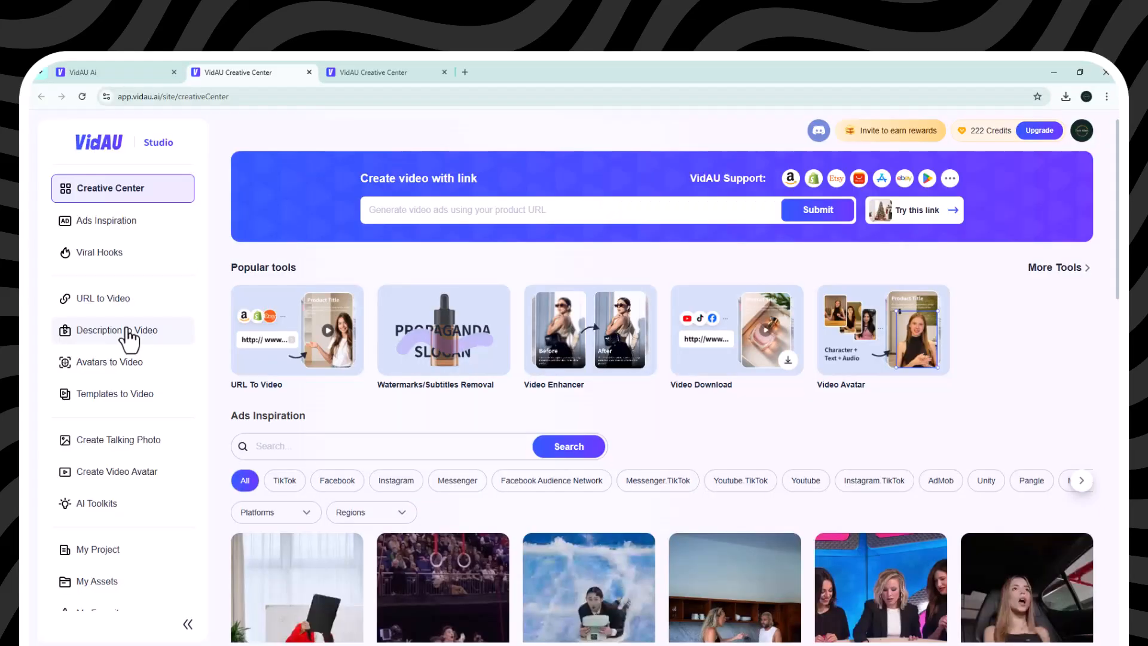
# Step: Start a description-to-video project with the sample plush elephant product and generate its video previews
pyautogui.click(123, 333)
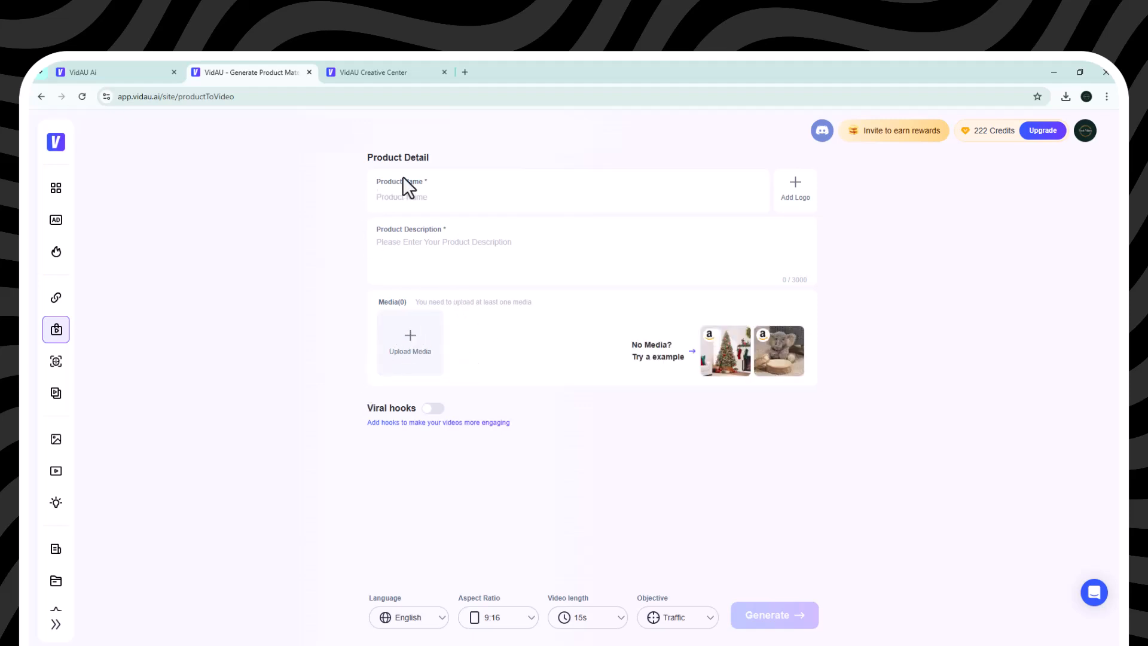
pyautogui.click(490, 253)
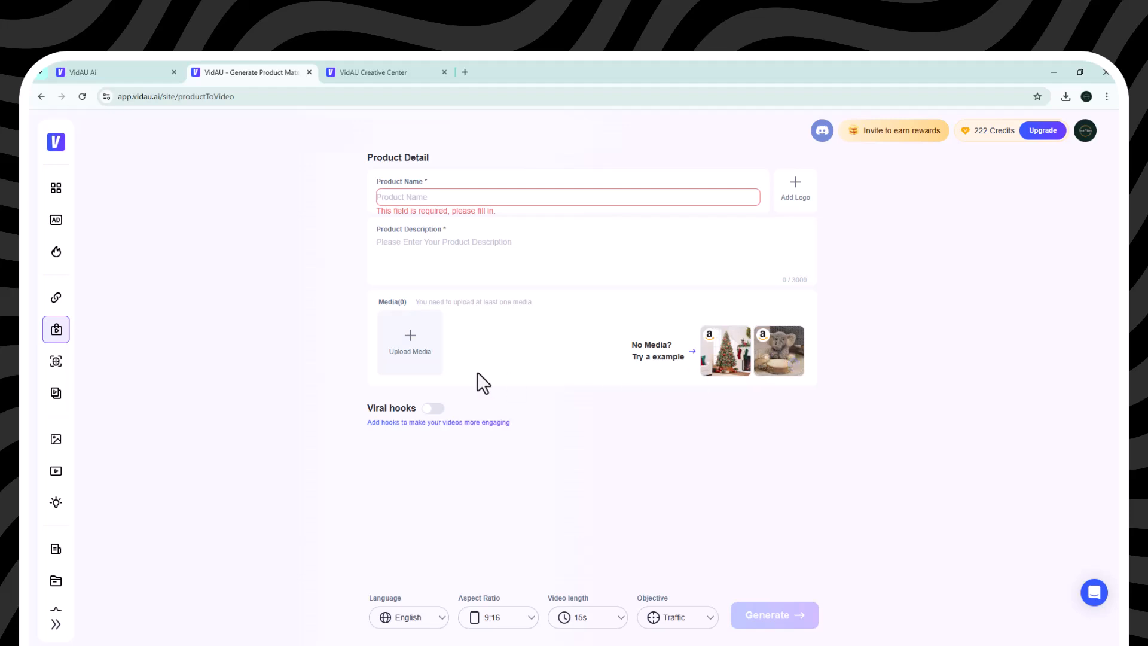
pyautogui.click(773, 365)
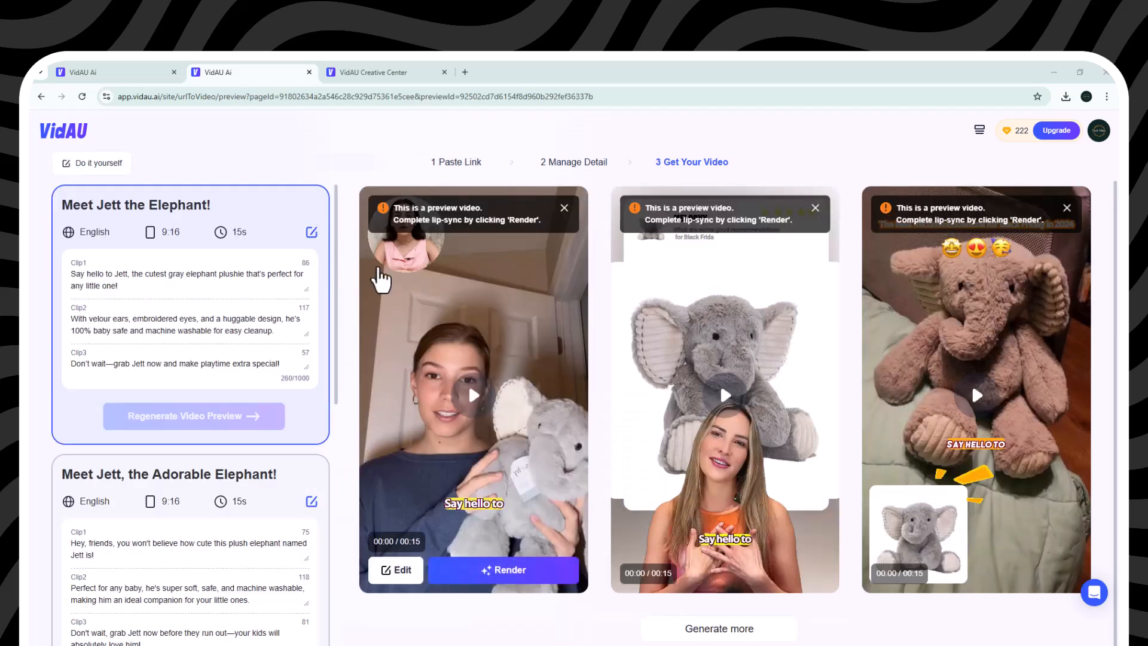
# Step: Open the first elephant preview for editing, check its background music and script, and render it
pyautogui.scroll(-5, 321, 295)
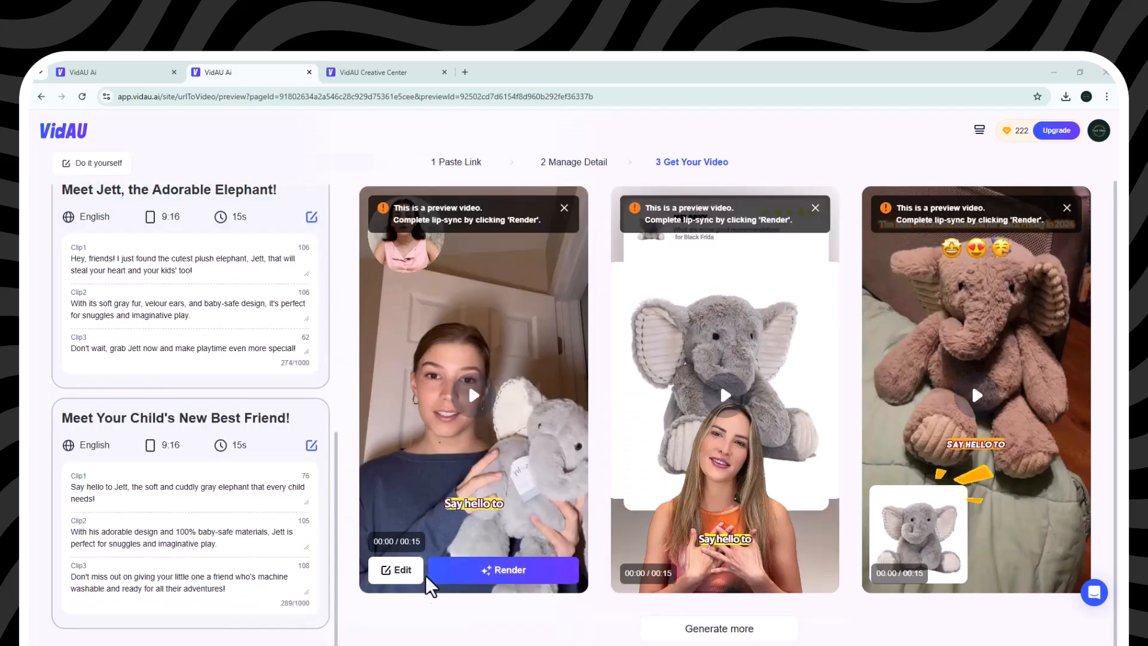
pyautogui.click(406, 576)
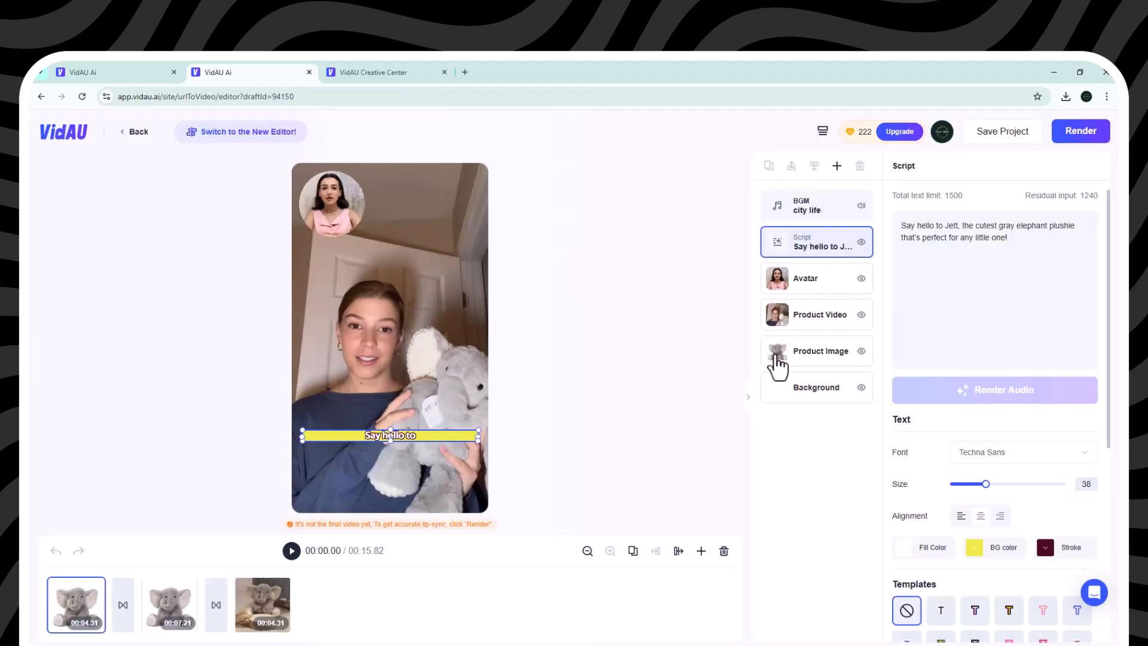
pyautogui.click(820, 215)
pyautogui.click(838, 259)
pyautogui.click(1041, 252)
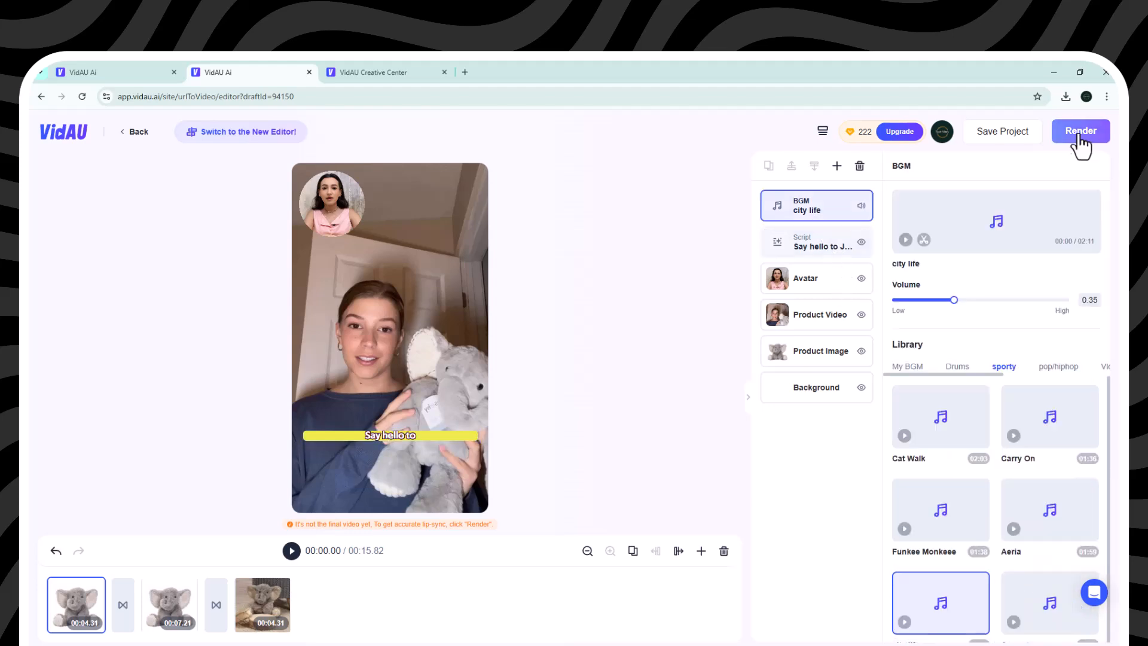
pyautogui.click(1083, 133)
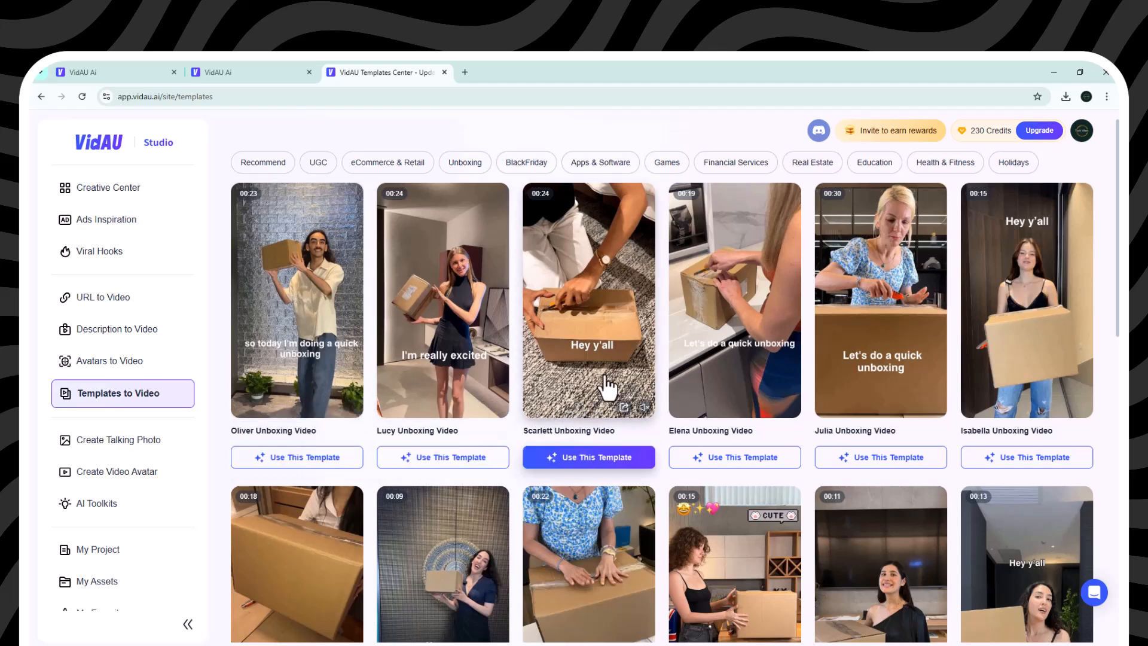
# Step: Browse the Templates to Video gallery and use the Sofia unboxing video template
pyautogui.scroll(-10, 738, 413)
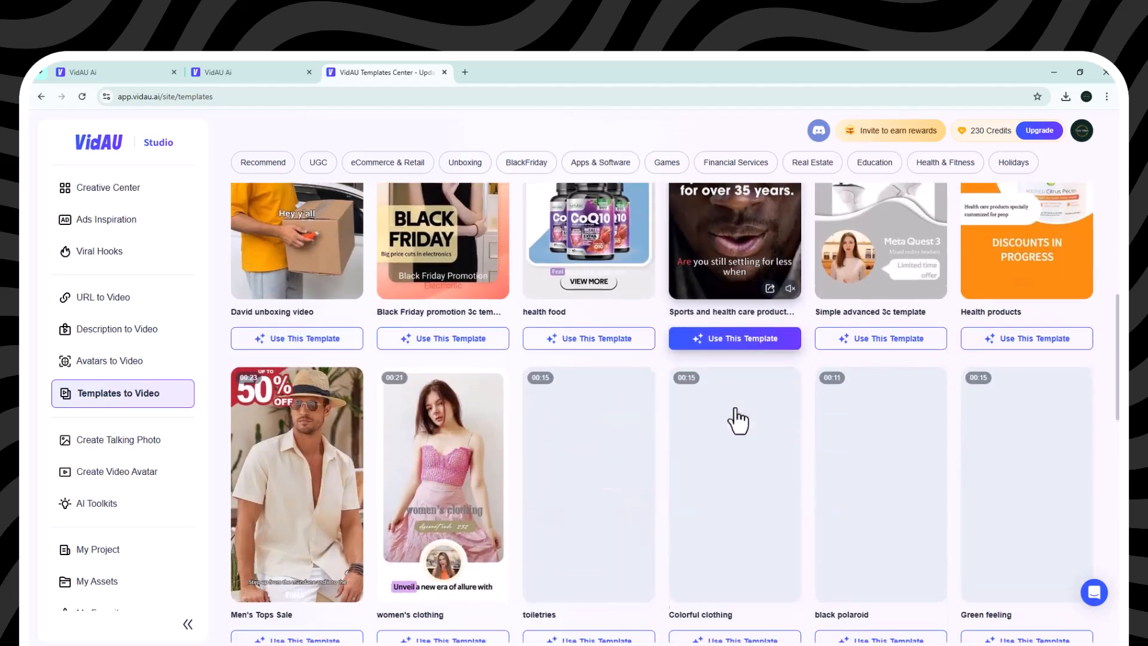
pyautogui.scroll(4, 739, 420)
pyautogui.scroll(1, 739, 420)
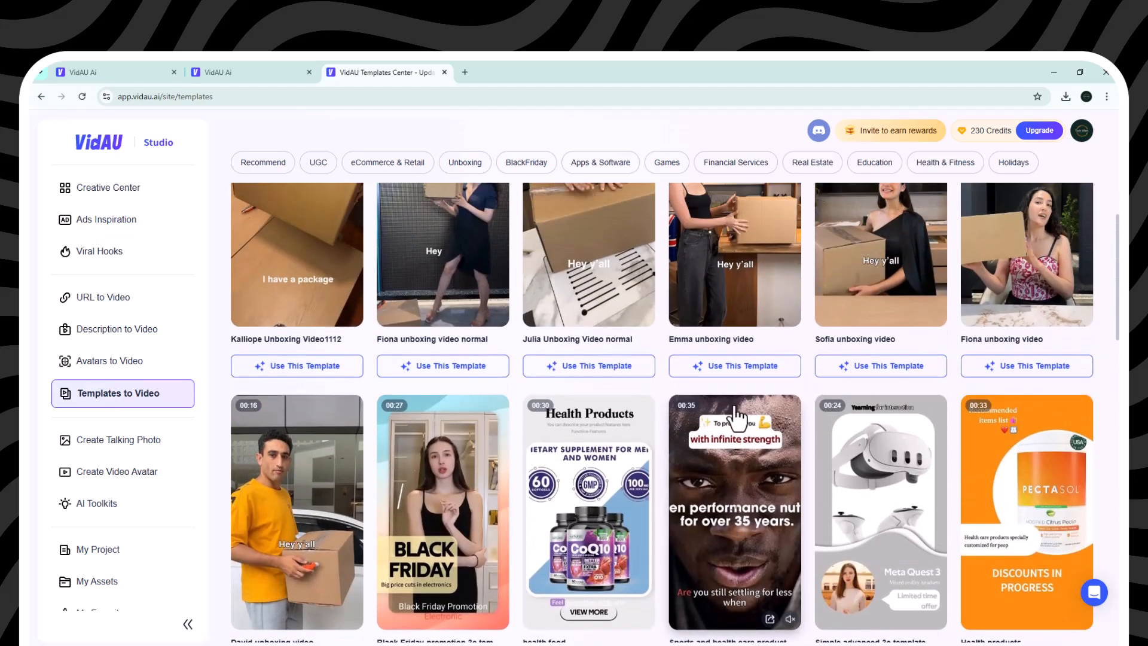
pyautogui.scroll(1, 739, 420)
pyautogui.scroll(-2, 527, 485)
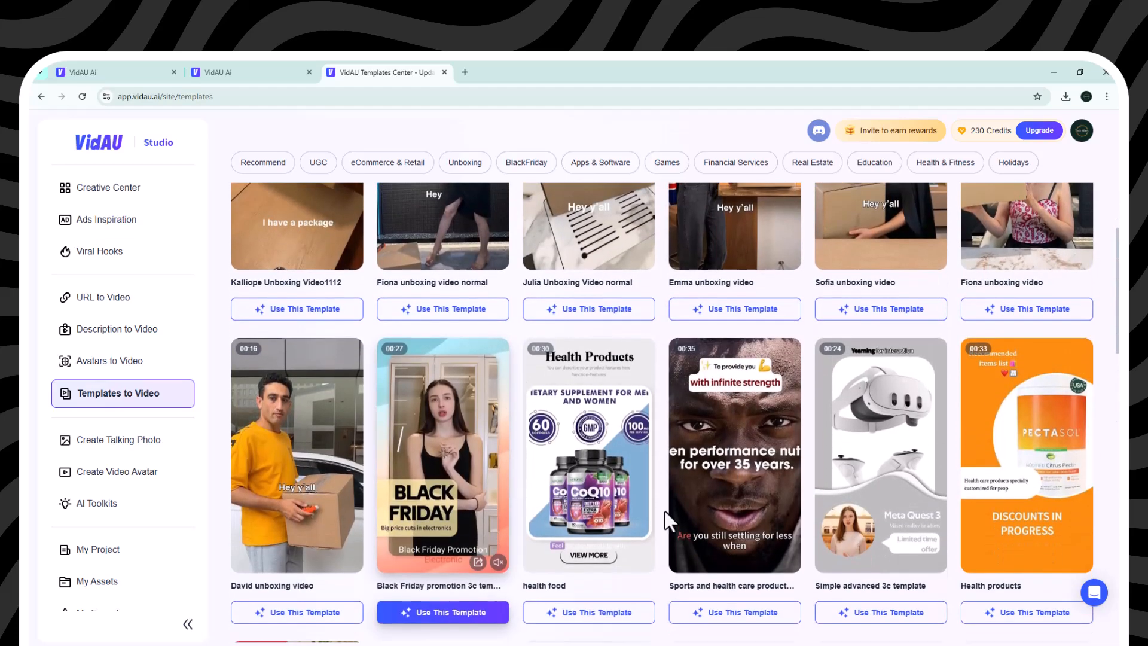
pyautogui.scroll(4, 670, 502)
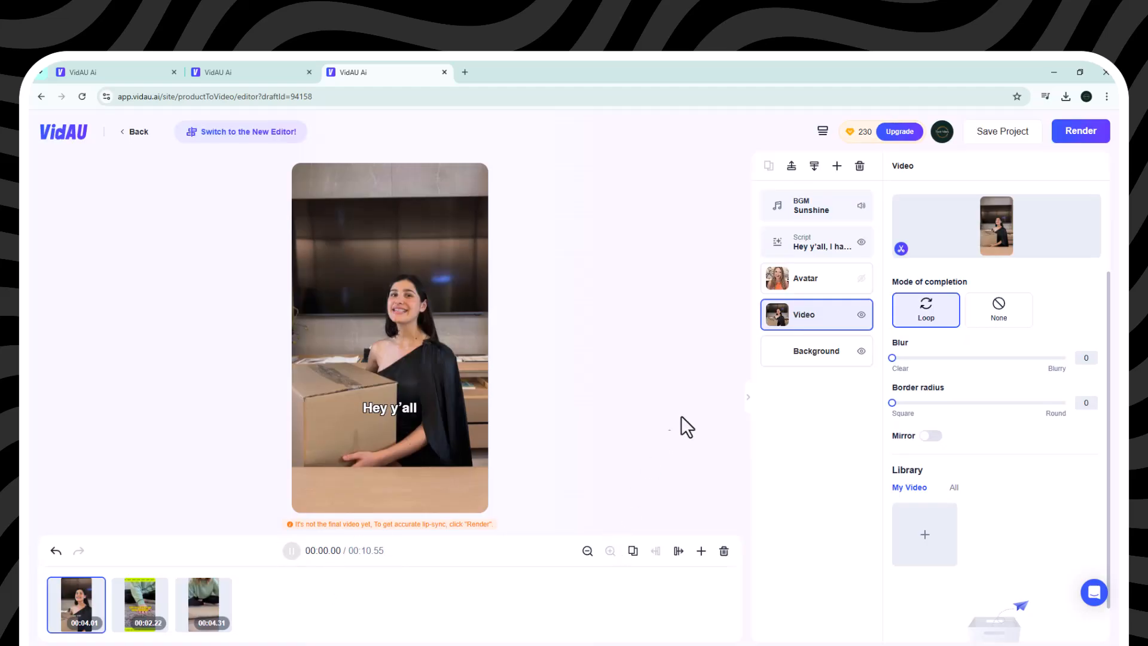
# Step: Review the unboxing template's script, music, avatar, video and background layers, and render the video
pyautogui.click(812, 253)
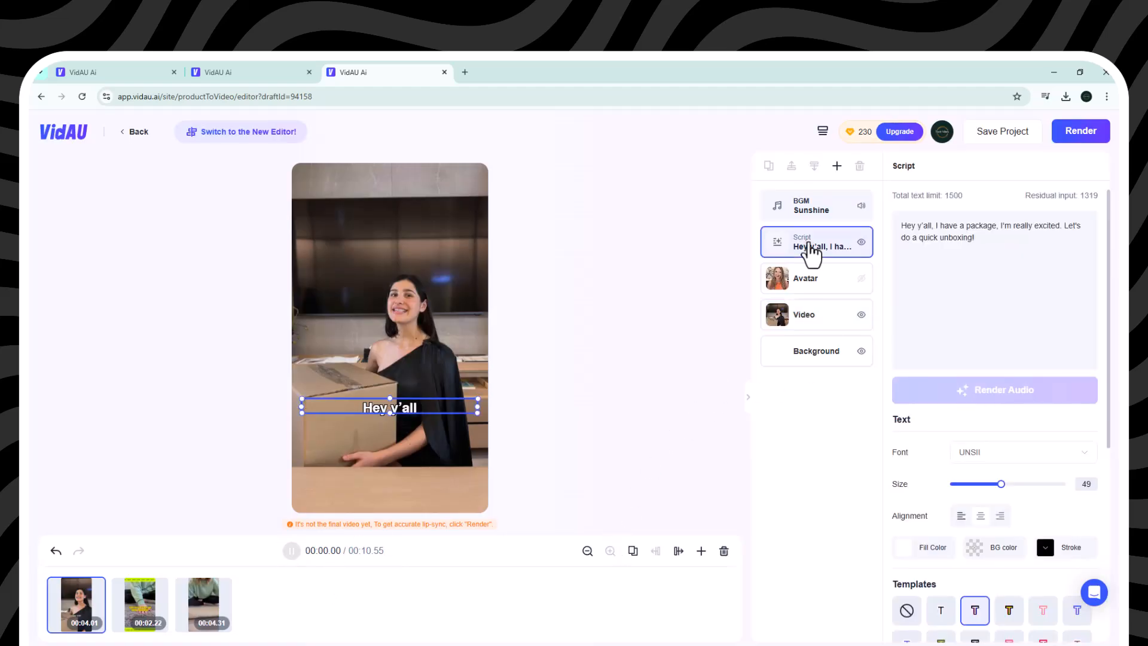
pyautogui.moveTo(980, 252); pyautogui.dragTo(1020, 263)
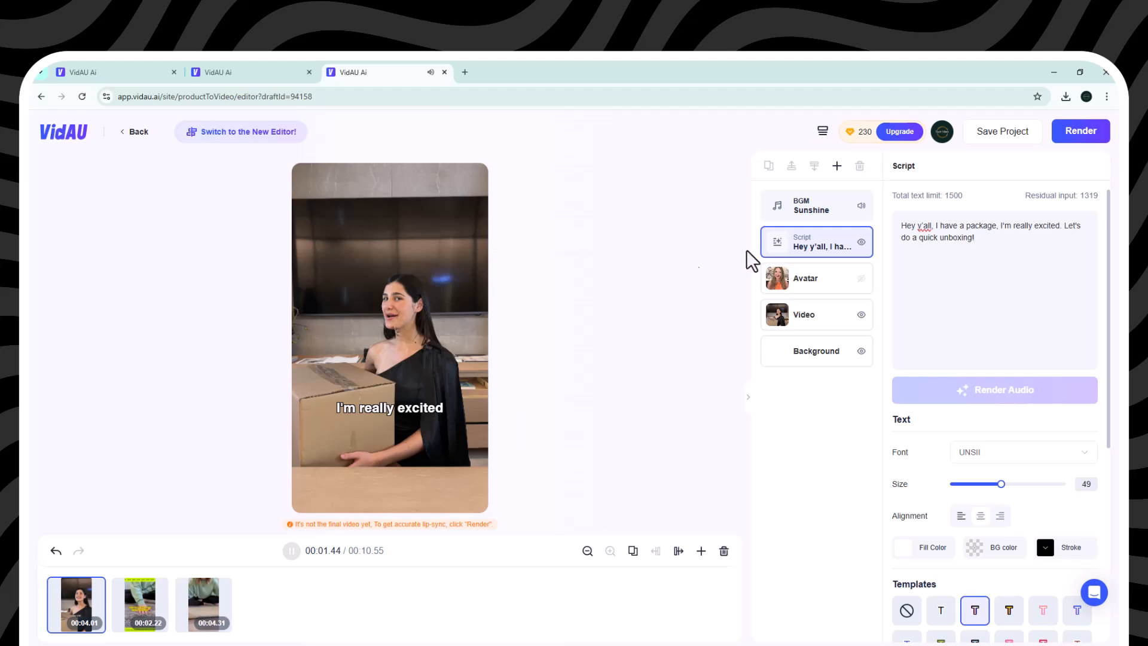
pyautogui.click(839, 220)
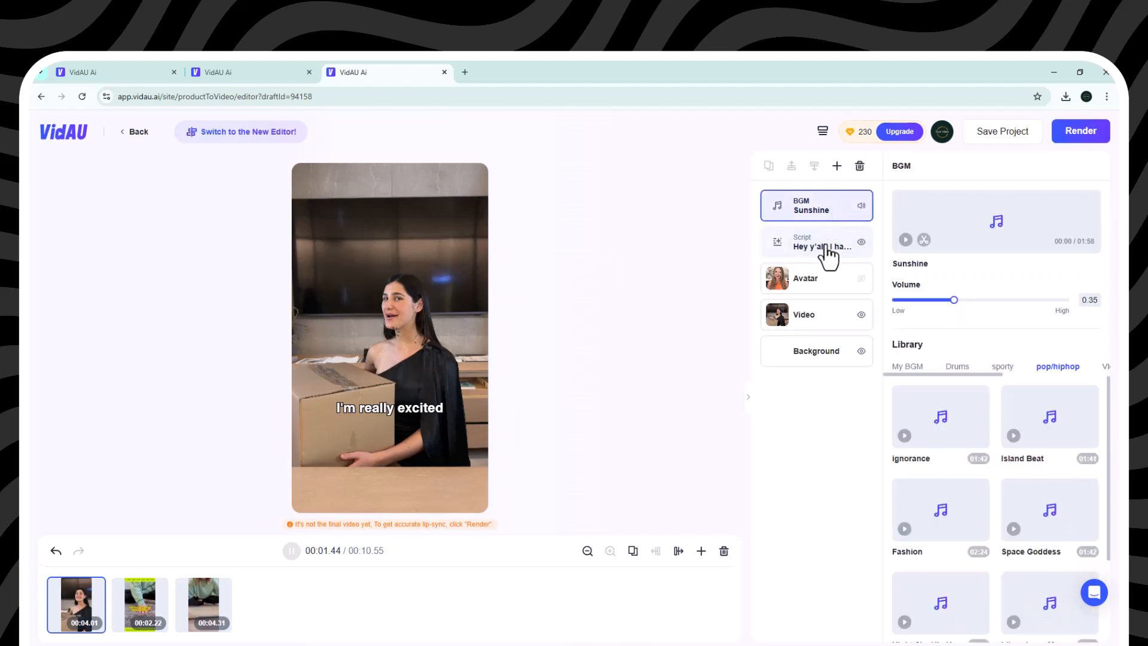
pyautogui.click(820, 294)
pyautogui.click(829, 334)
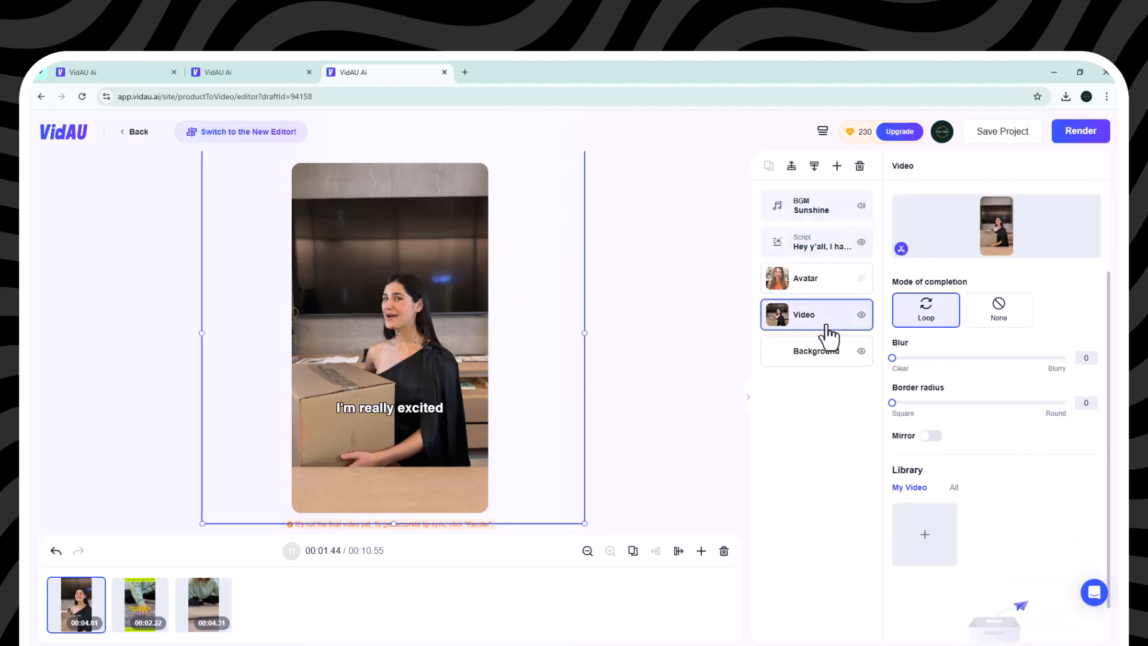
pyautogui.click(827, 375)
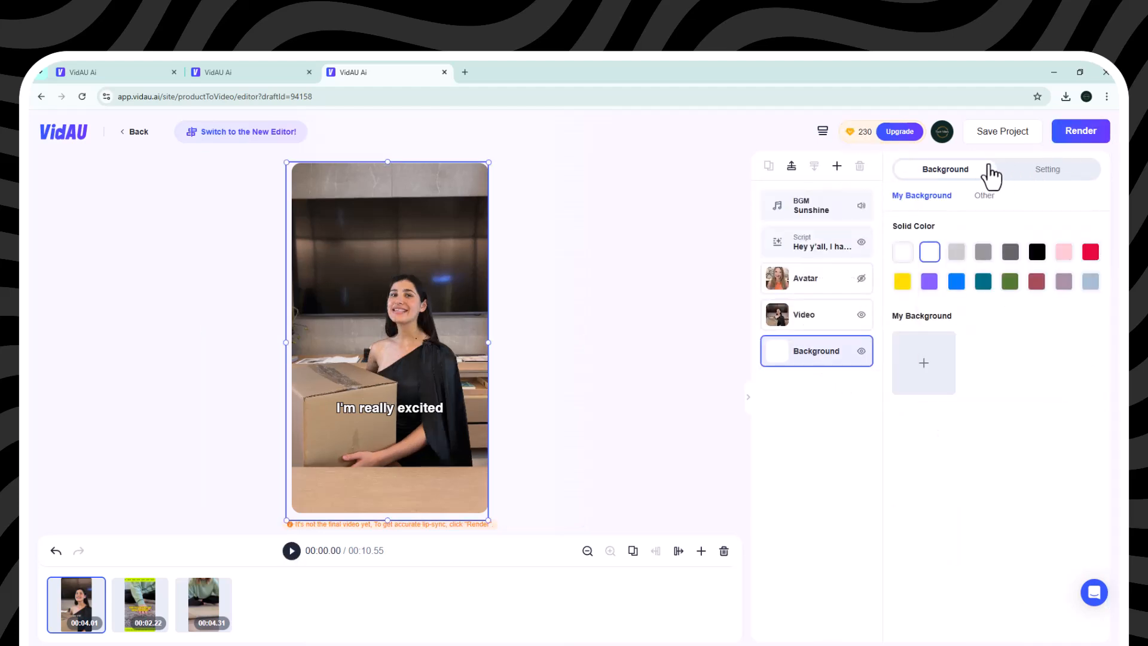
pyautogui.click(1082, 132)
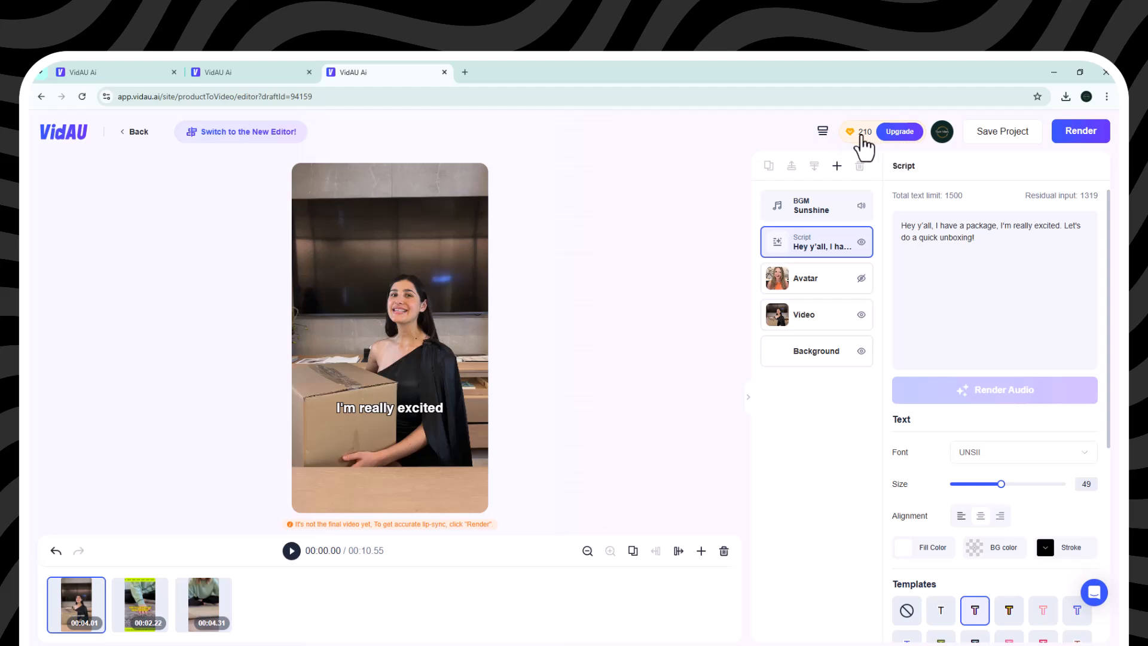
# Step: Save the unboxing project and leave the editor, keeping the draft
pyautogui.click(939, 138)
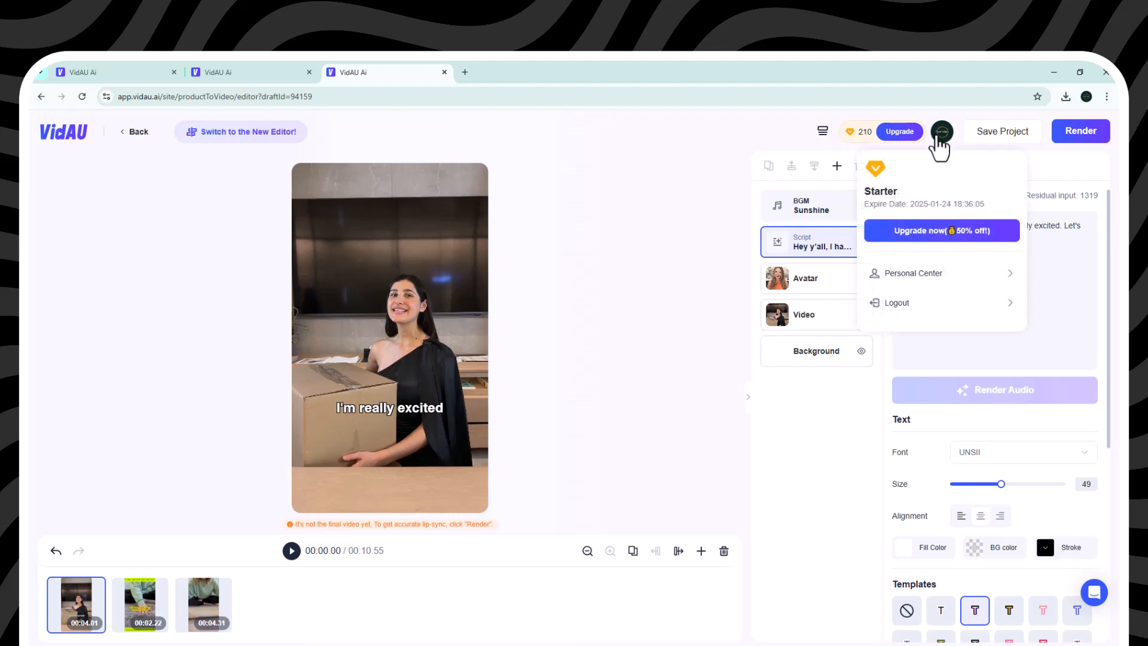
pyautogui.click(1007, 141)
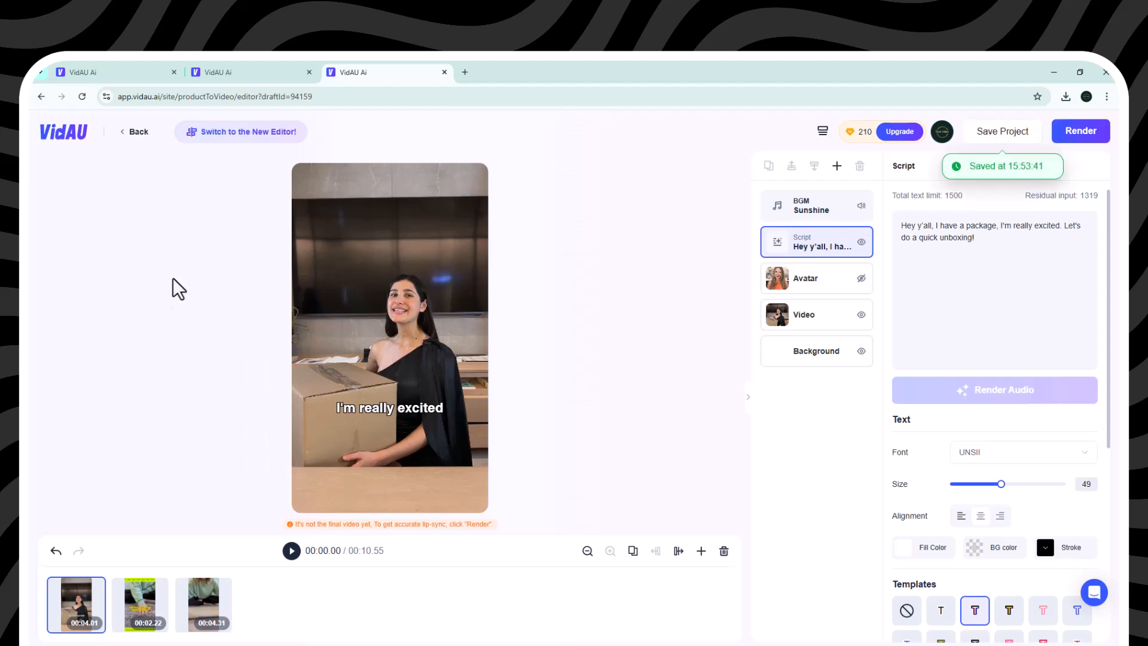
pyautogui.click(134, 134)
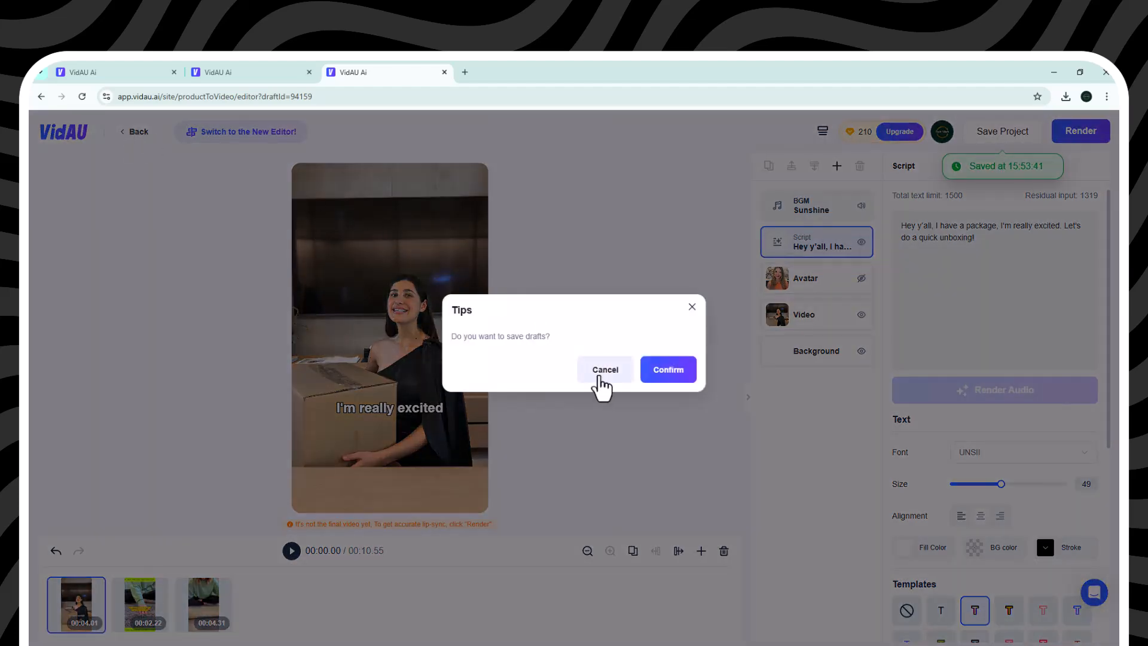
pyautogui.click(682, 370)
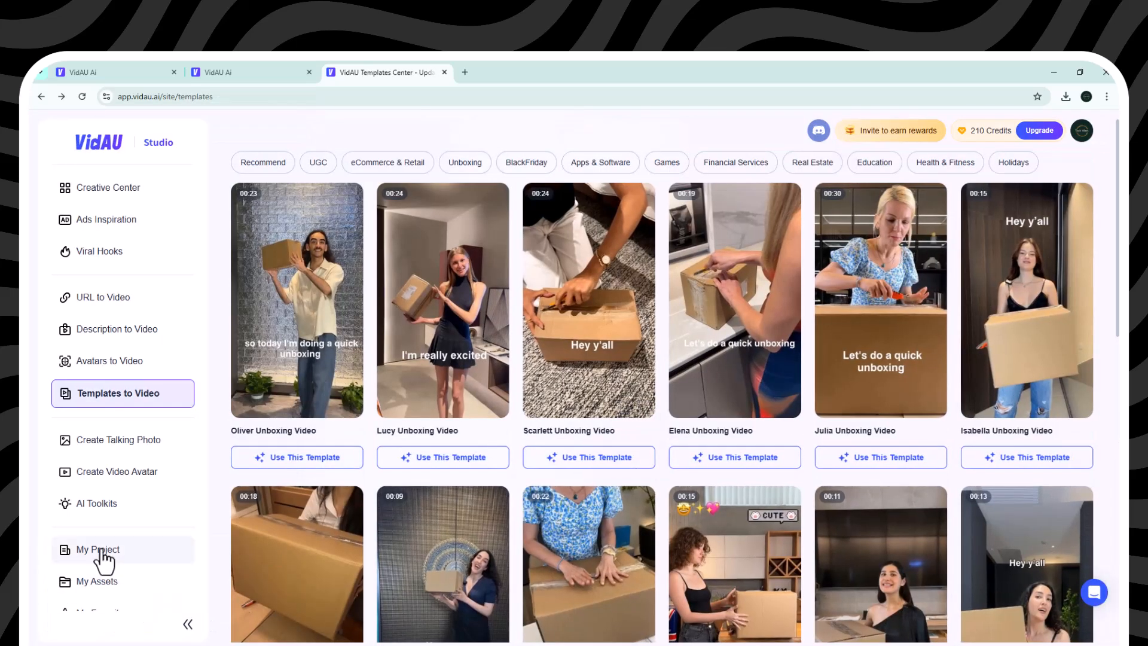
# Step: Open the My Project creations and bring up the download option of the finished makeup bag video
pyautogui.click(101, 551)
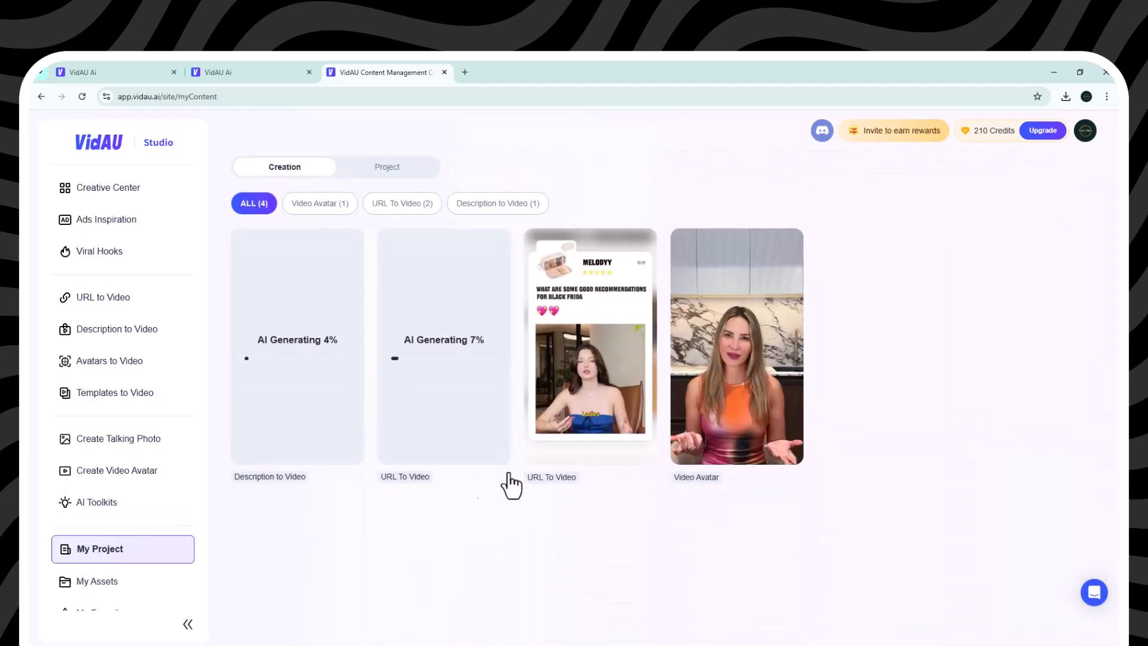
pyautogui.moveTo(625, 449)
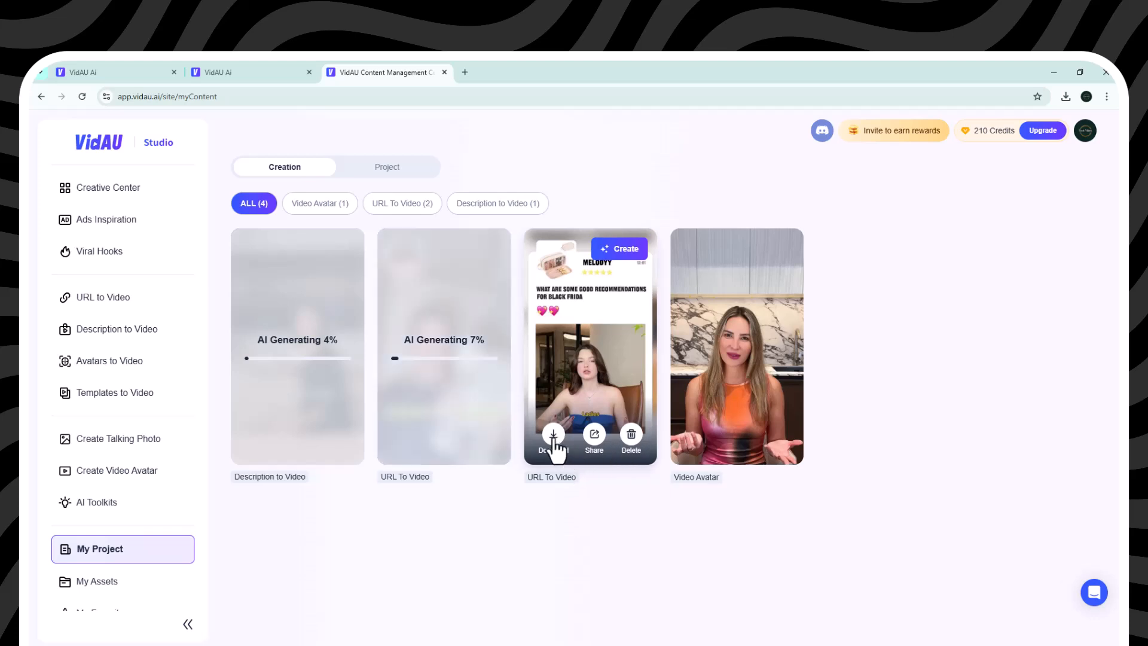